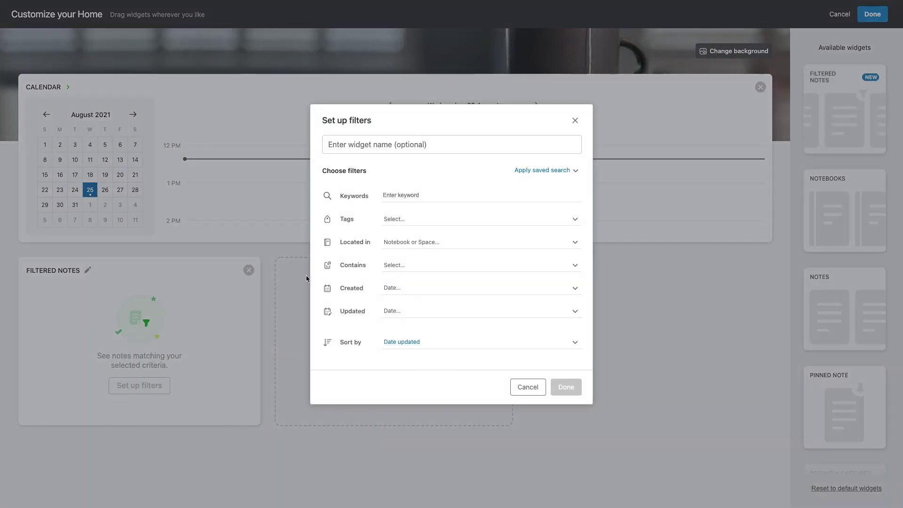
Review the widget's tag, notebook, content type, created and updated date filter options
click(426, 220)
click(433, 240)
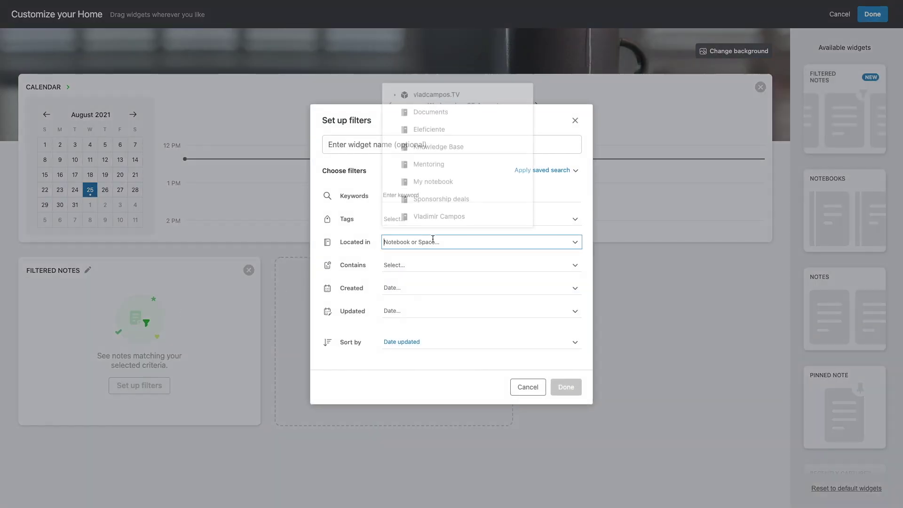
click(426, 264)
click(424, 288)
click(418, 310)
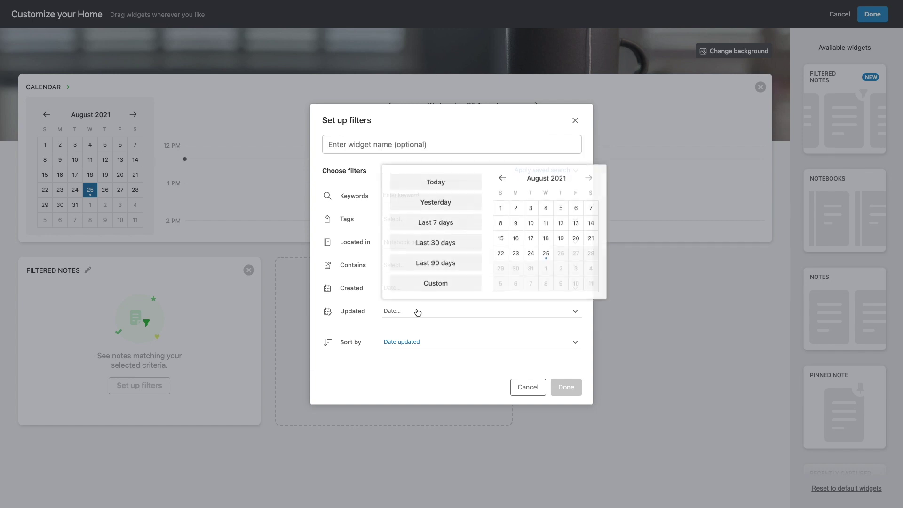
click(398, 369)
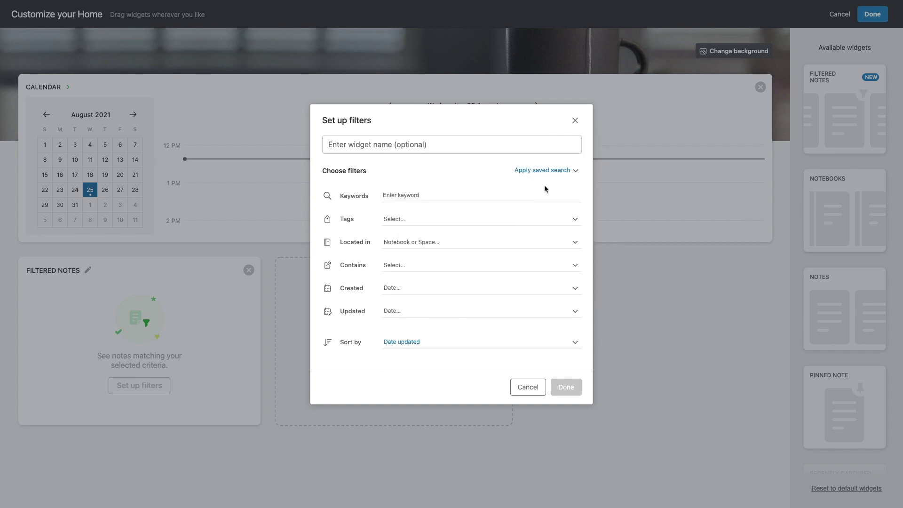
Apply the 'Sponsorship deals in progress' saved search, sort by Date updated, and name the widget 'Sponsorship deals in progress'
click(551, 170)
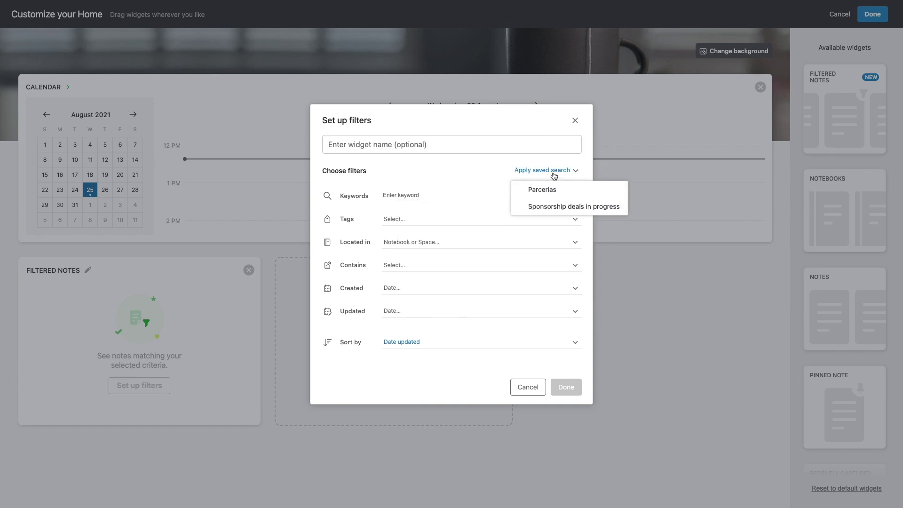
click(578, 208)
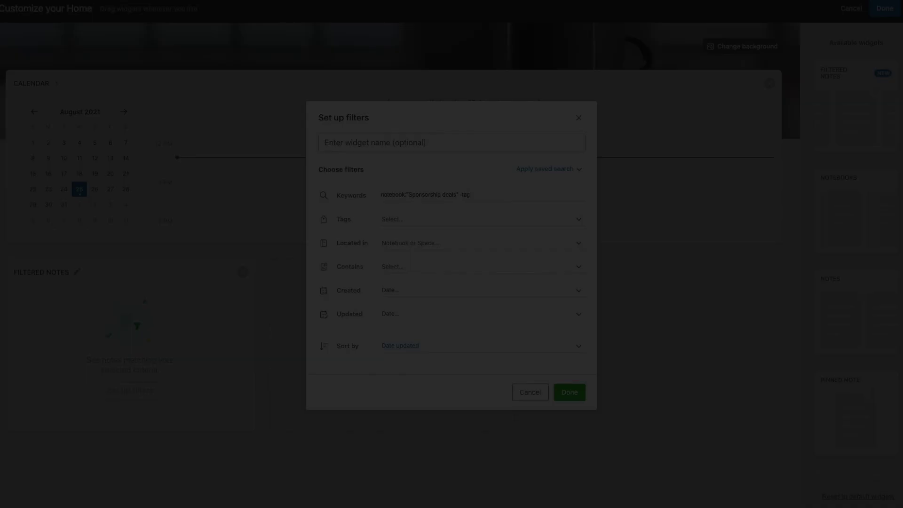
key(BackSpace)
key(BackSpace)
key(BackSpace)
key(BackSpace)
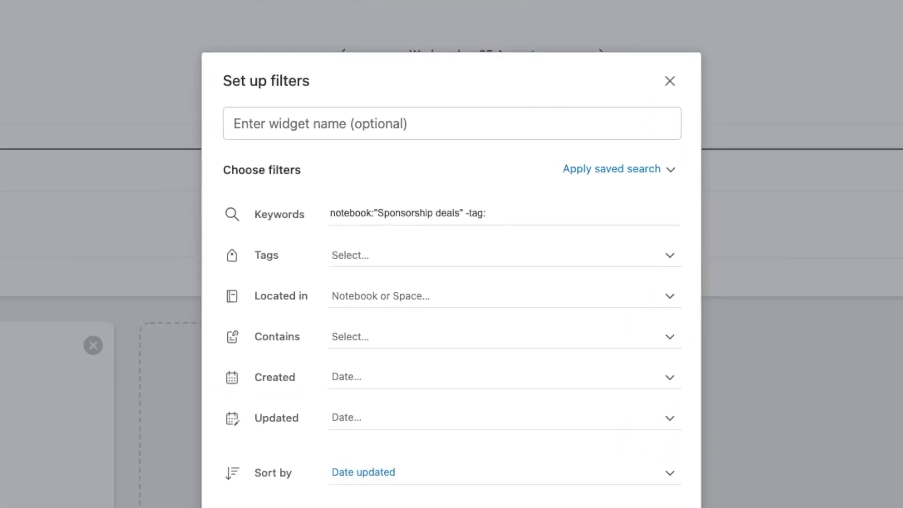
text("Done)
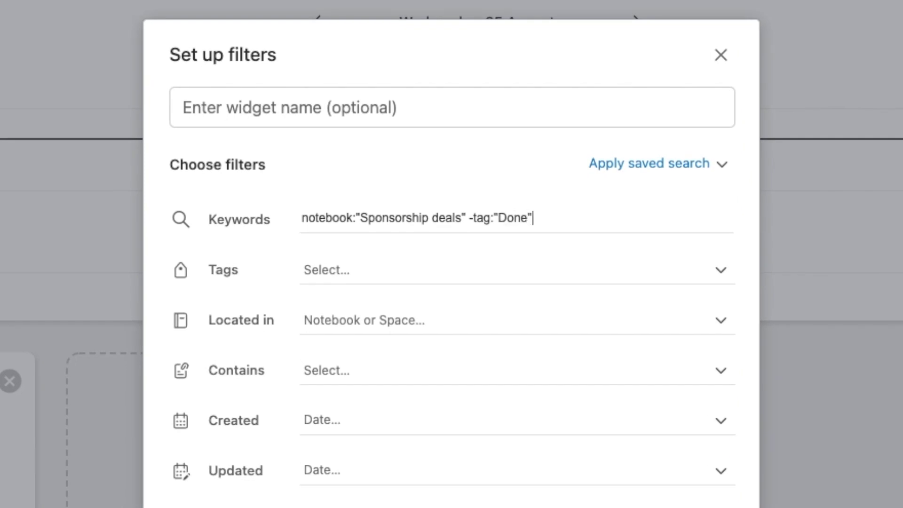
click(465, 371)
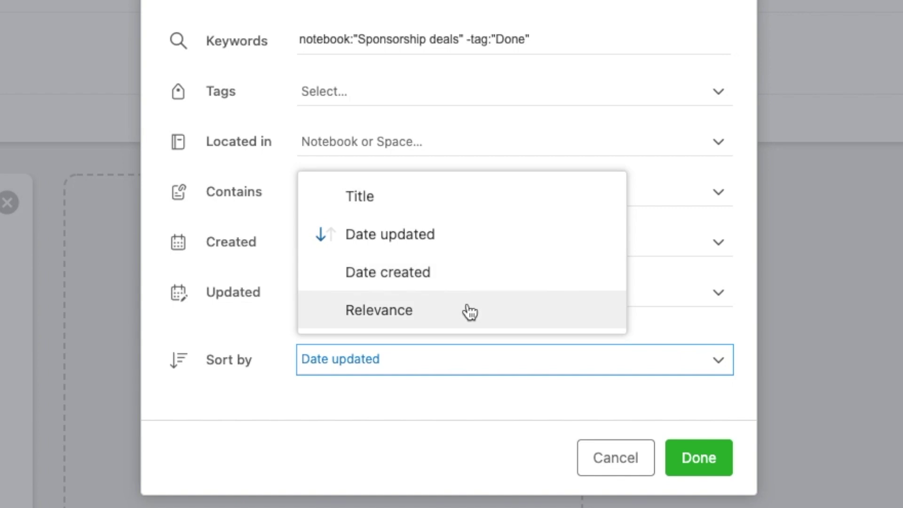
click(450, 410)
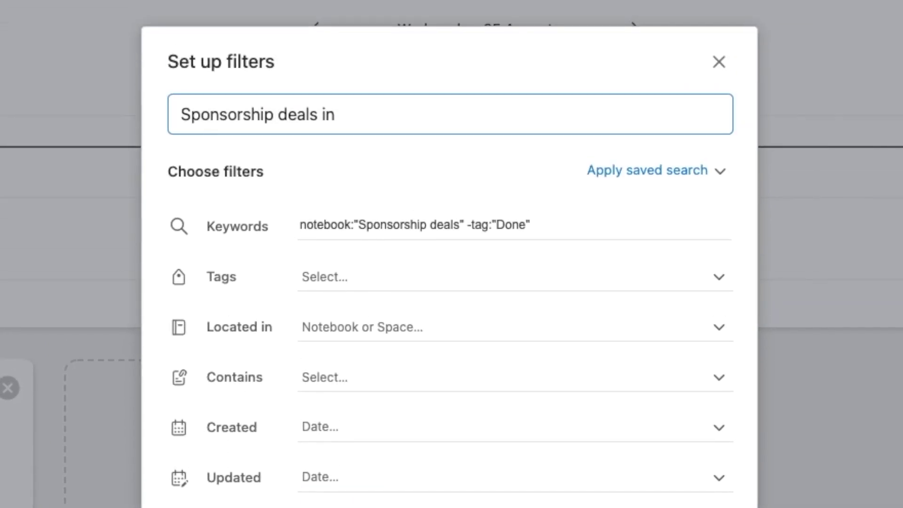
text(rogress)
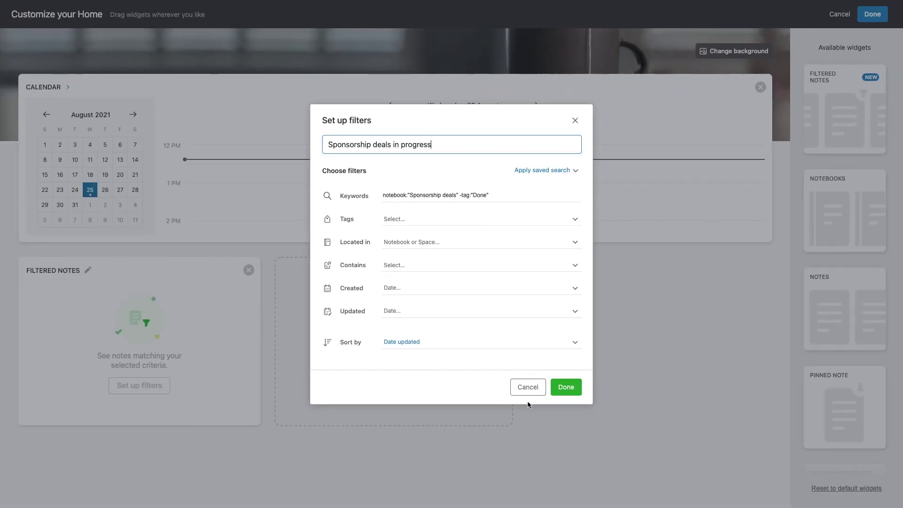
click(575, 393)
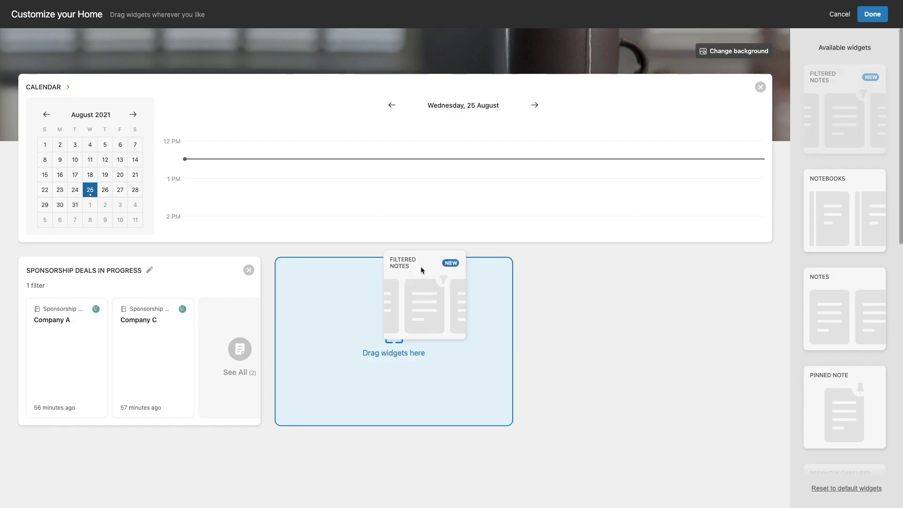
Add a Filtered Notes widget named WIP, filtered by the WIP tag, and save it
drag(421, 266, 421, 271)
click(366, 149)
text(WIP)
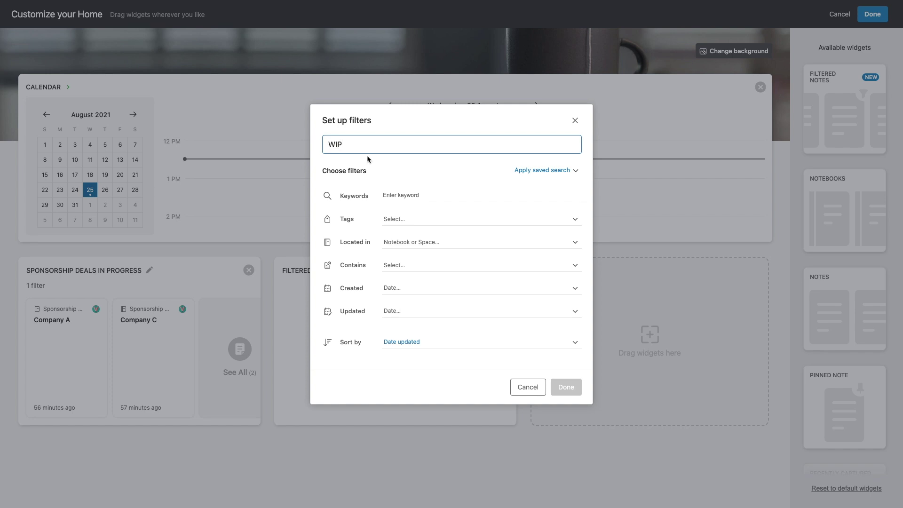
click(391, 219)
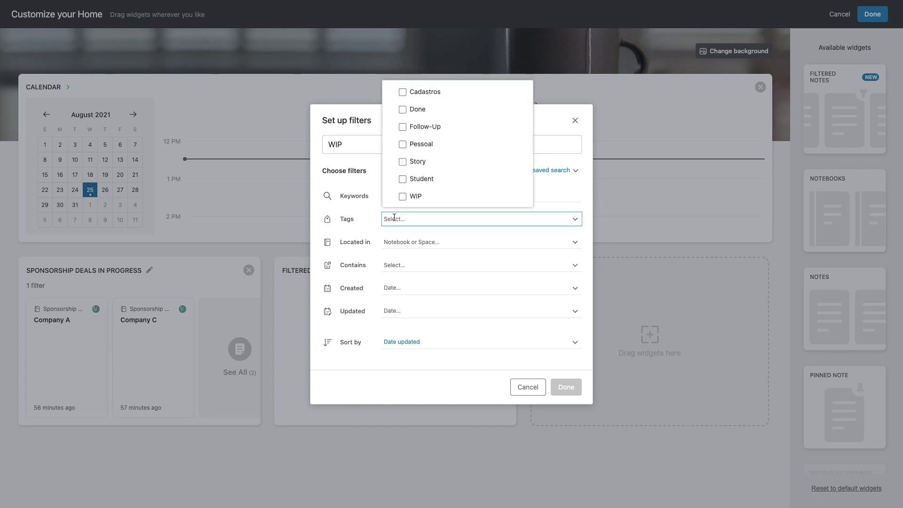
click(403, 197)
click(560, 385)
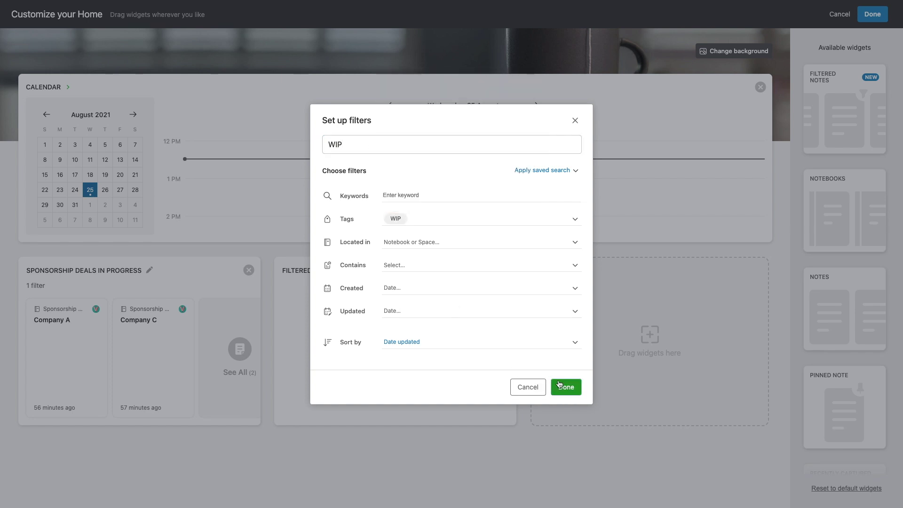
click(559, 385)
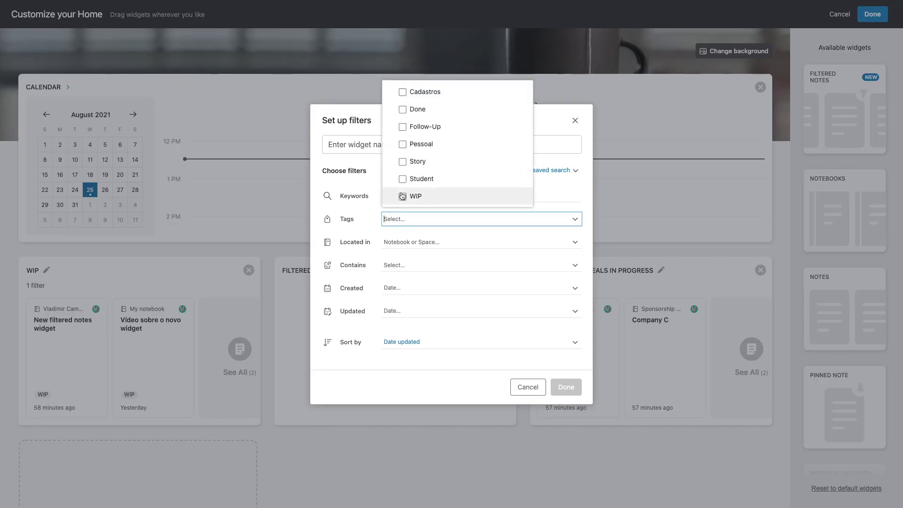
Name the next widget Follow-Up and filter it by the Follow-Up tag
click(365, 146)
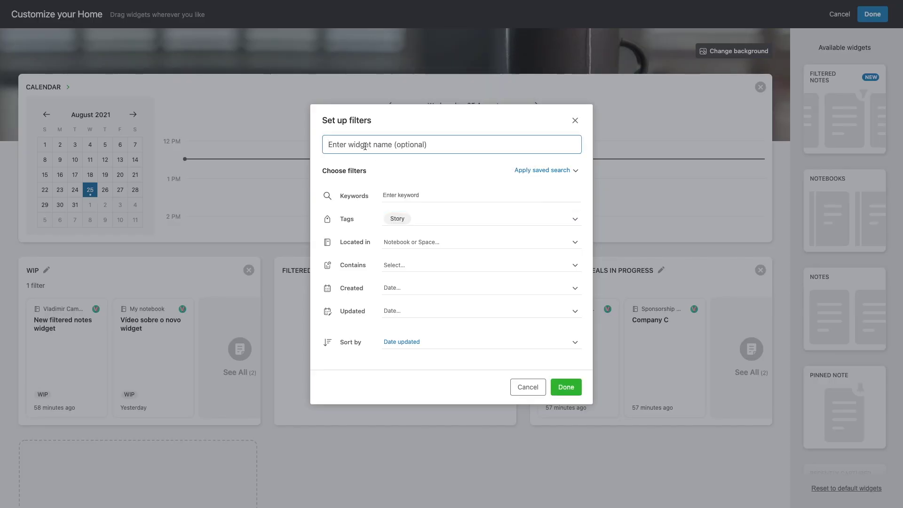
text(-Up)
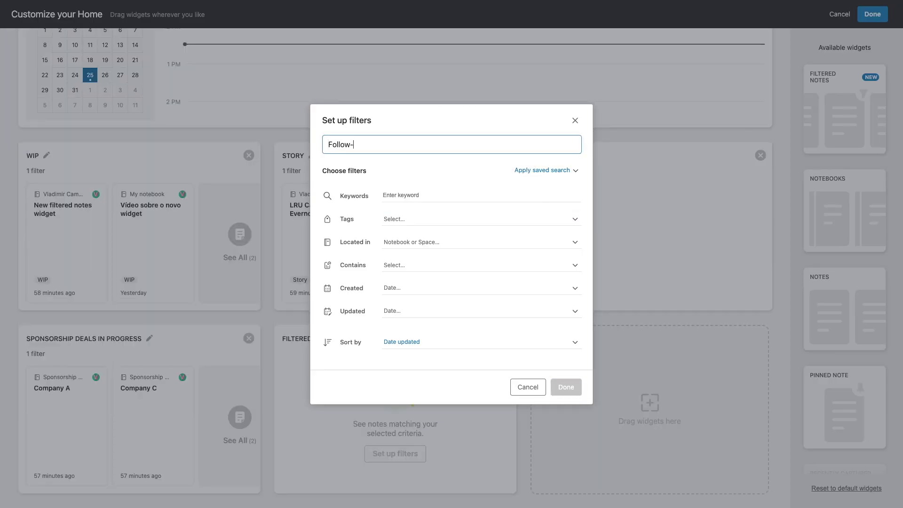
click(389, 220)
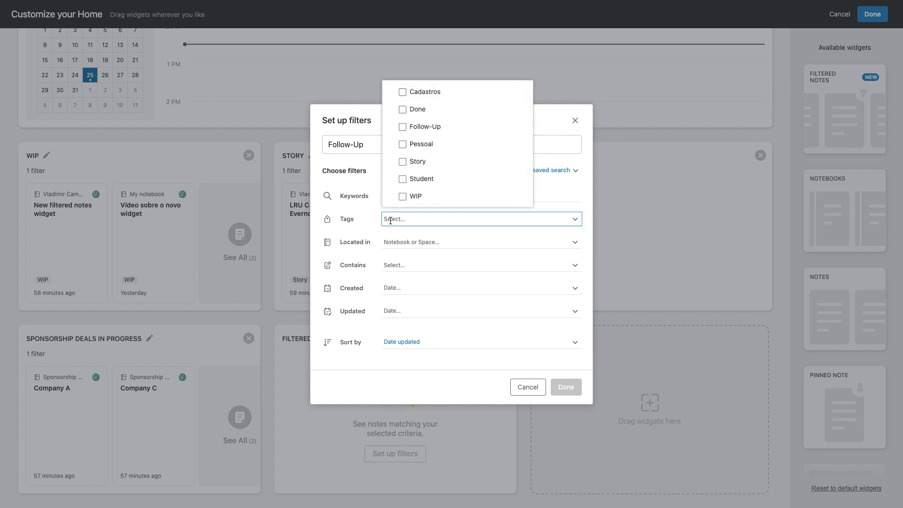
click(414, 134)
click(564, 388)
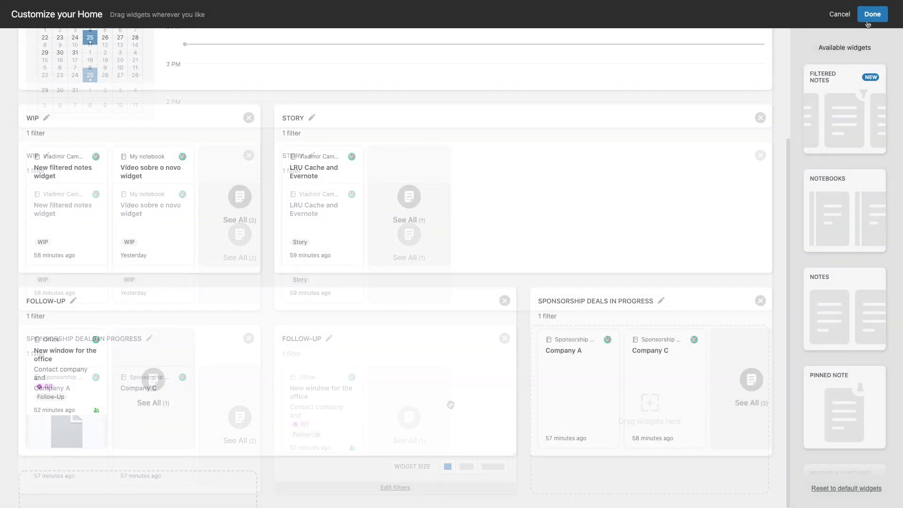
Finish customizing Home, pin the personal notebook to Shortcuts, and open it from there
click(873, 14)
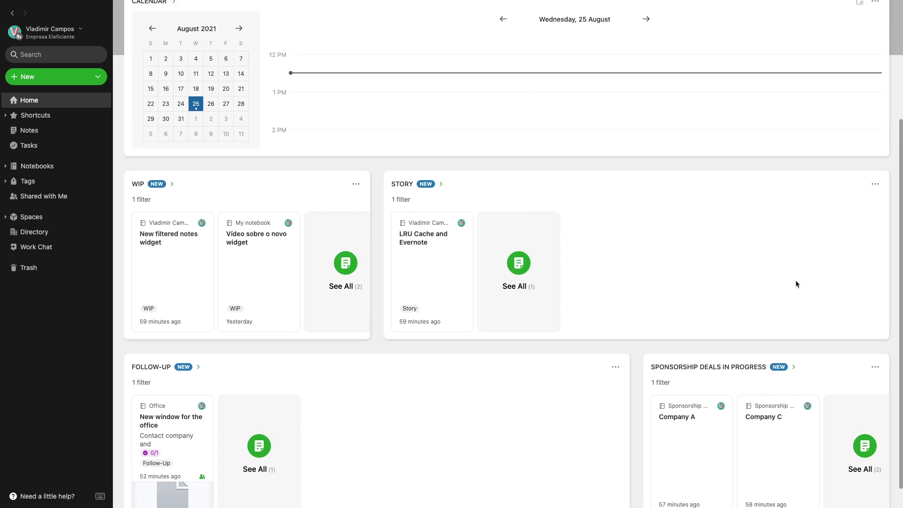
scroll(796, 283, down, 2)
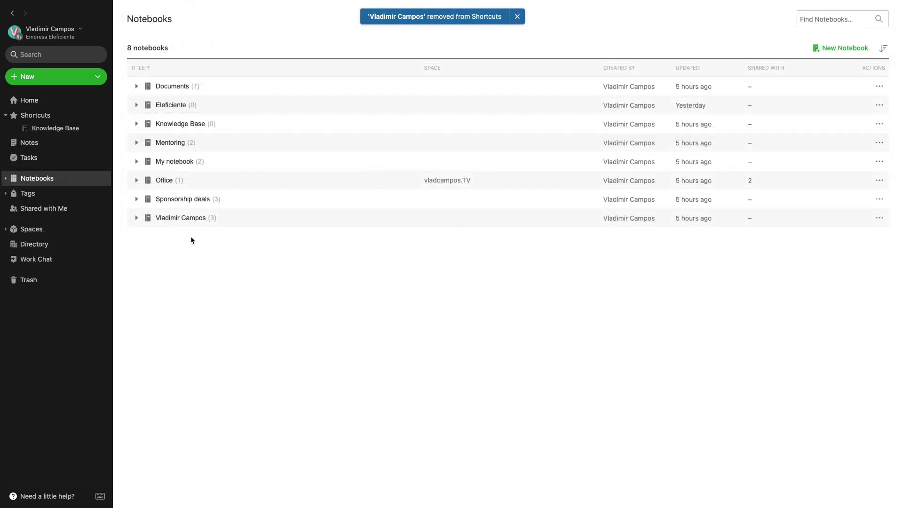
drag(190, 223, 75, 124)
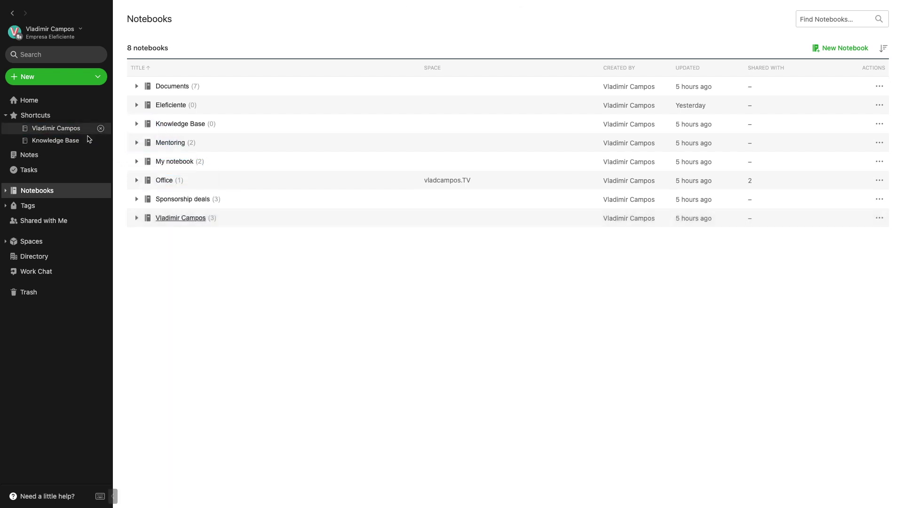
click(69, 129)
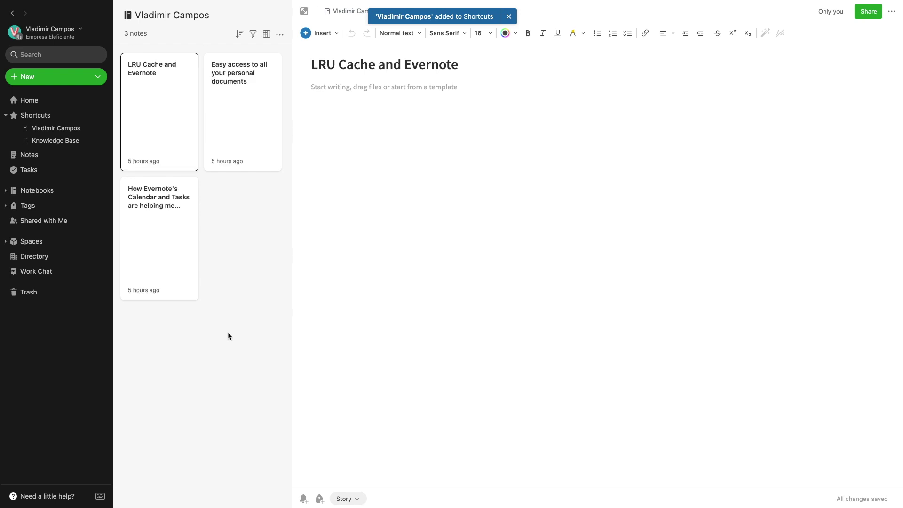
Create a new note titled 'New filtered notes widget', then open and dismiss the quick switcher
click(98, 76)
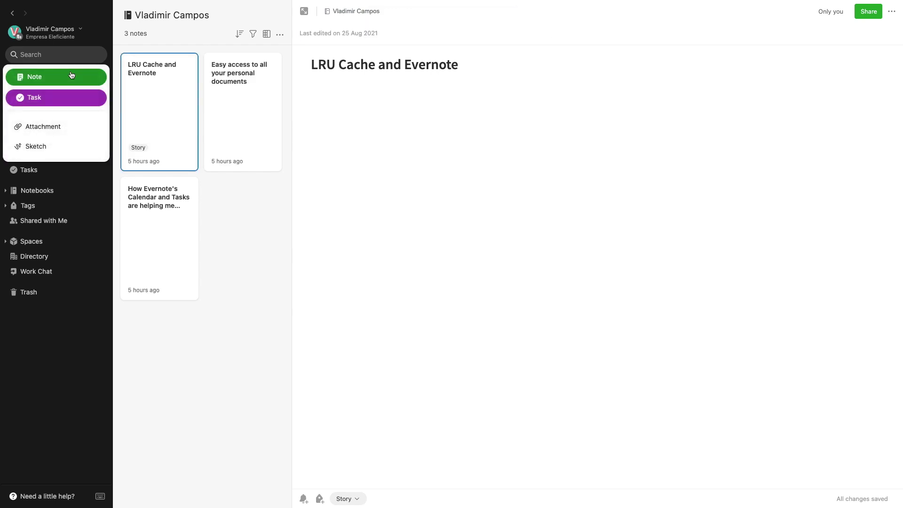
click(47, 75)
click(343, 71)
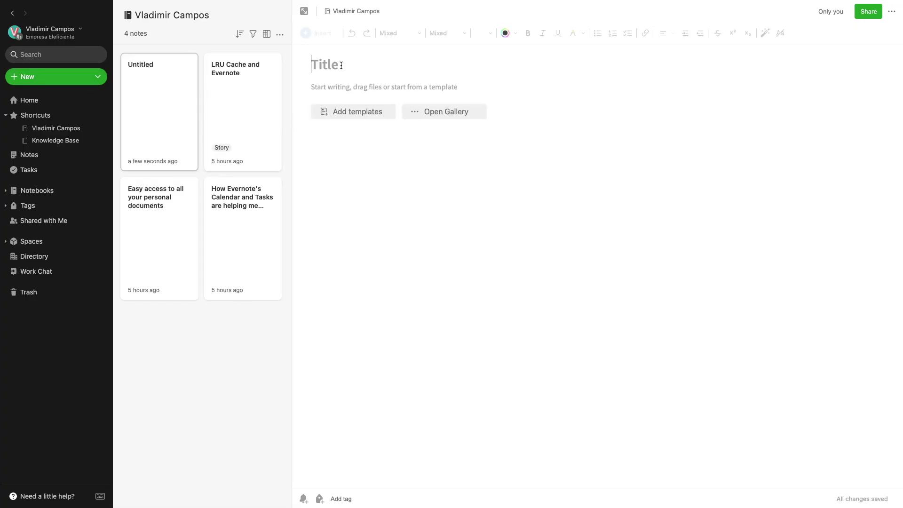
text(New filtered notes widget)
key(Return)
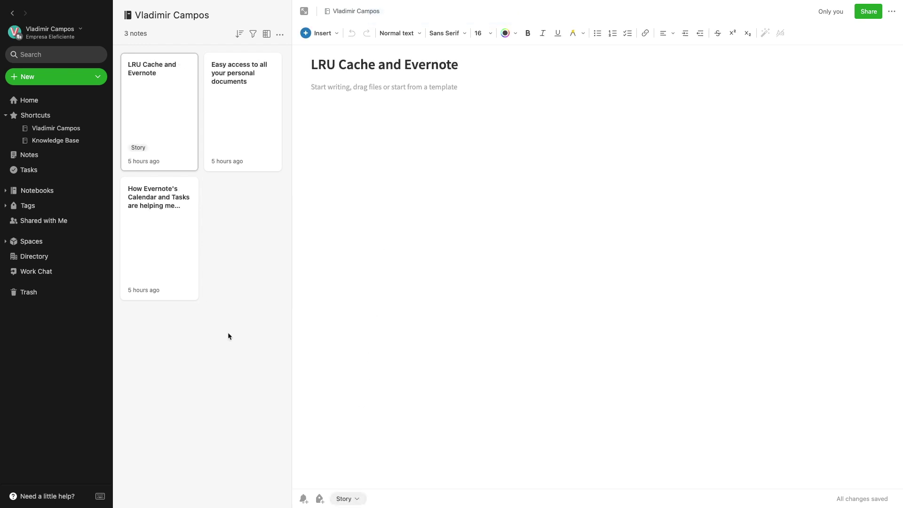
key(ctrl+q)
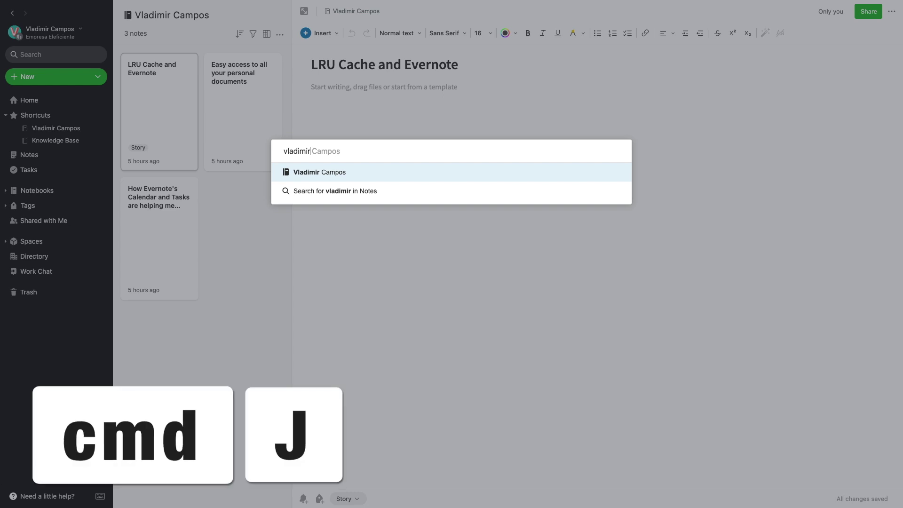
key(ctrl+q)
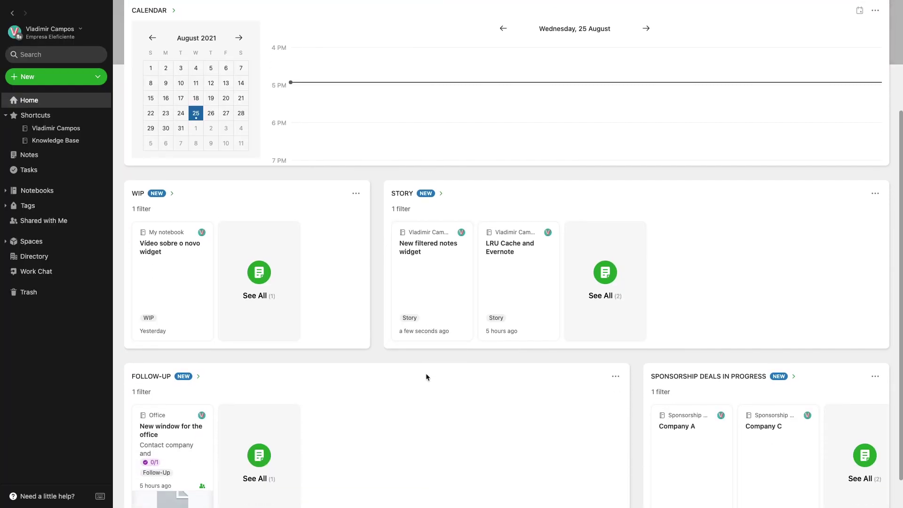
Open the 'New filtered notes widget' note from its Home widget card
click(444, 287)
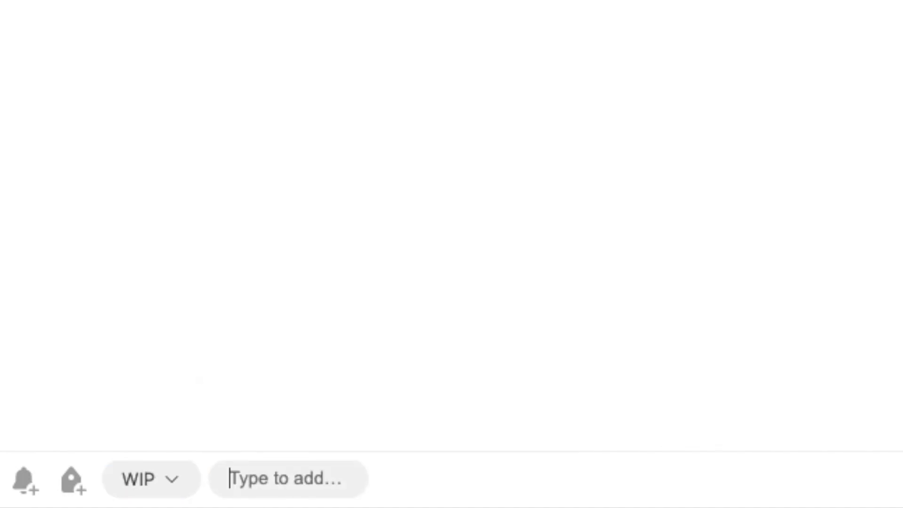
Check the Home widgets, then delete the WIP tag so the note has no tags
click(381, 287)
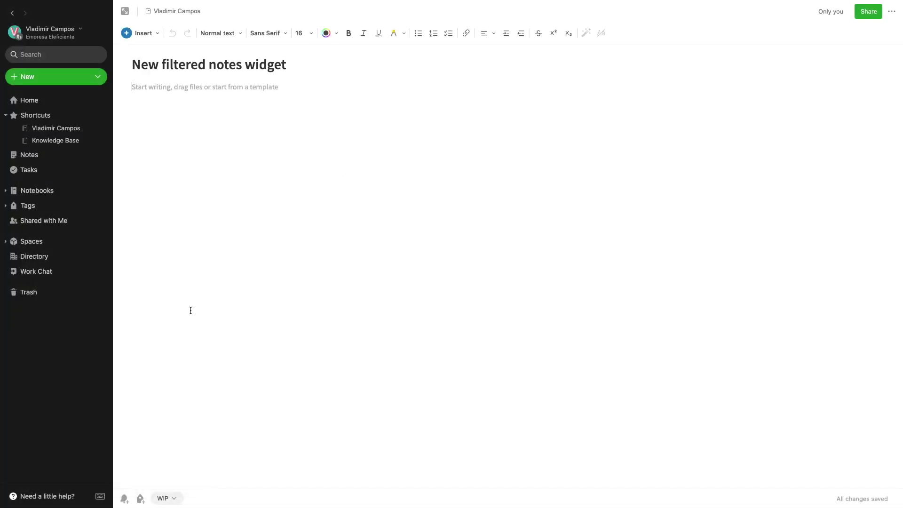
click(29, 100)
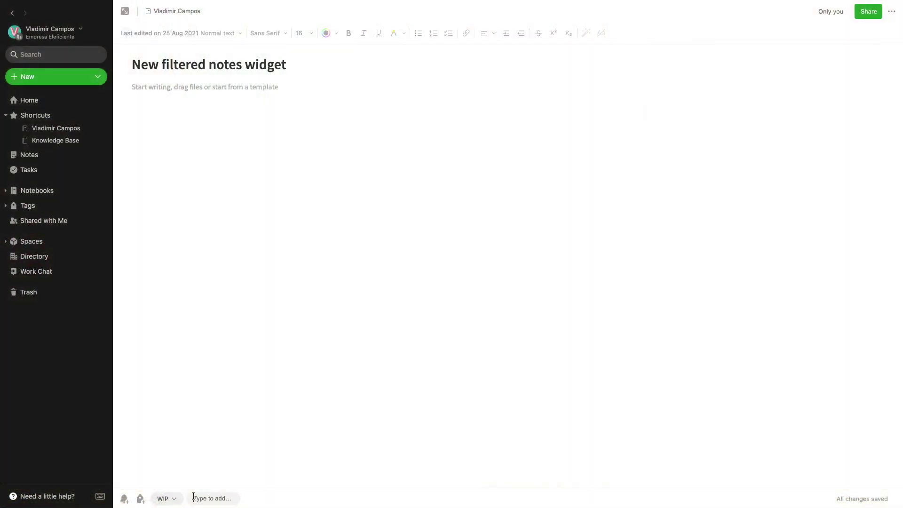
key(BackSpace)
key(BackSpace)
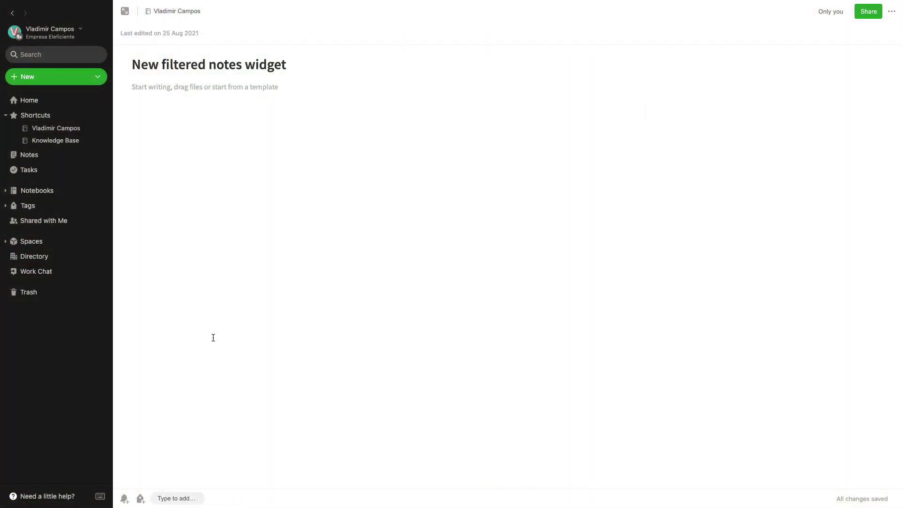
click(213, 338)
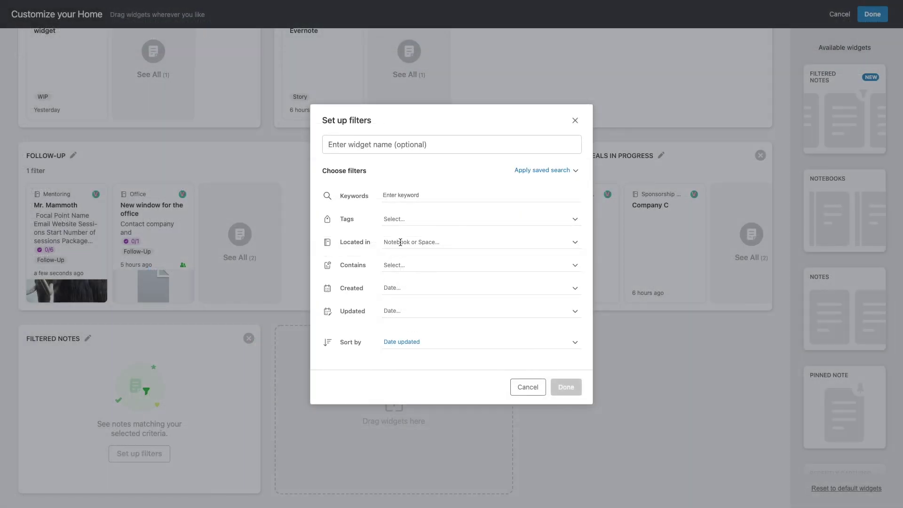
Filter the Prospects widget to the Mentoring notebook and the Follow-Up tag
click(401, 242)
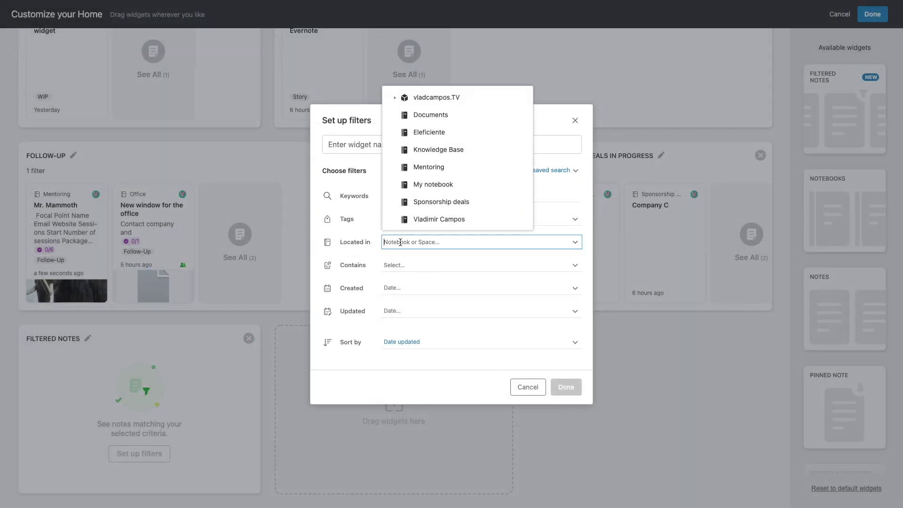
text(men)
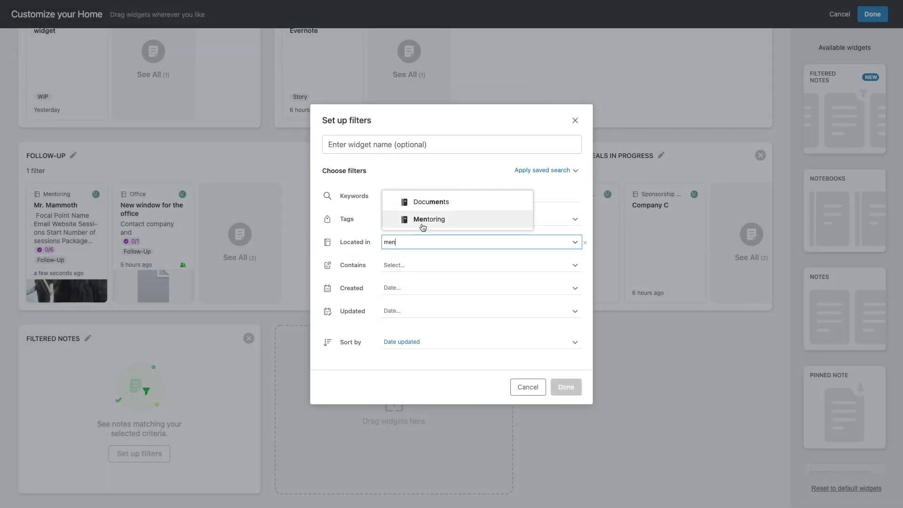
click(423, 220)
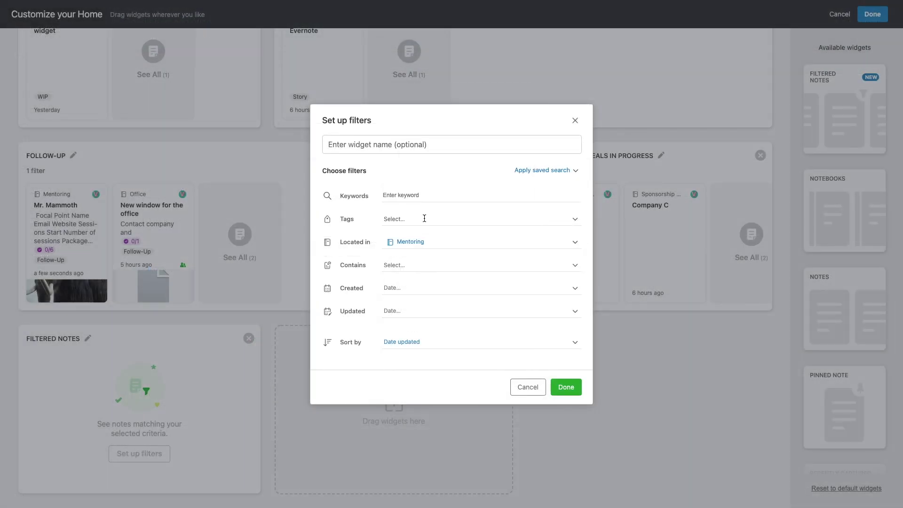
click(424, 217)
text(fol)
click(405, 197)
Filter the Students widget by the Student tag and make it medium width
text(c)
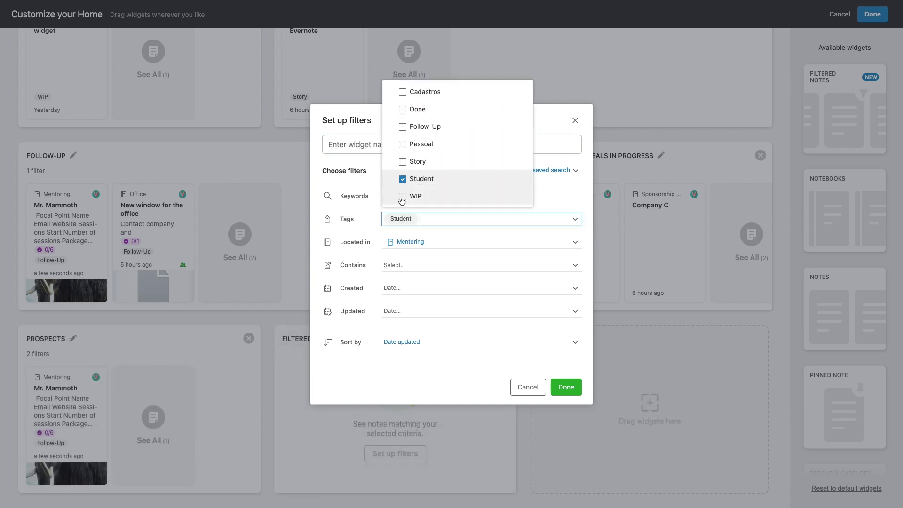
text(Stu)
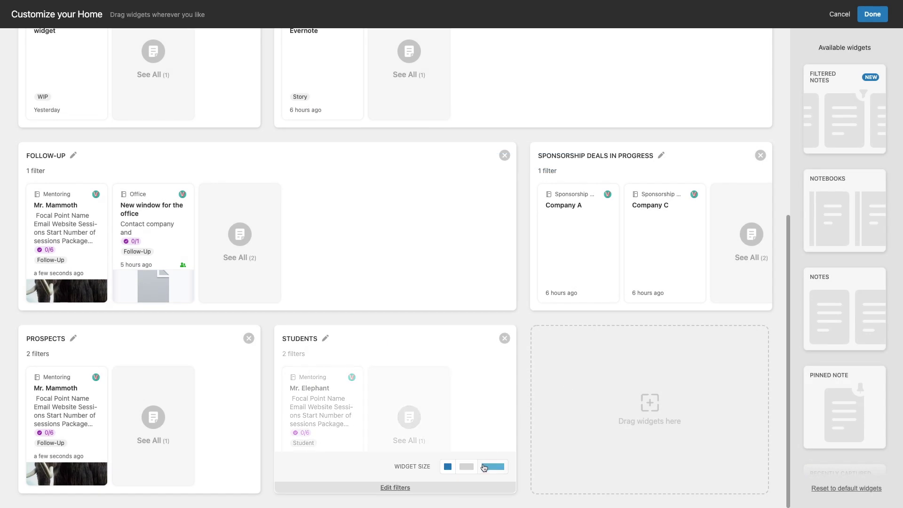
click(471, 468)
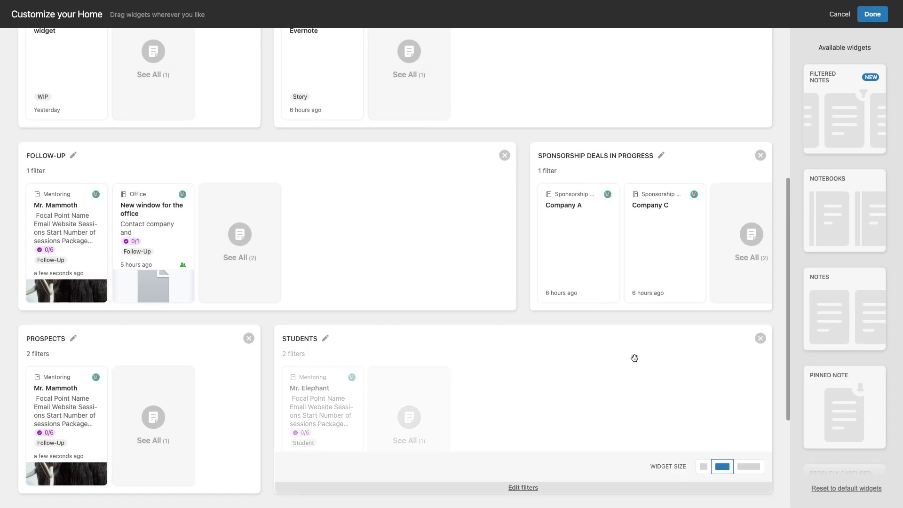